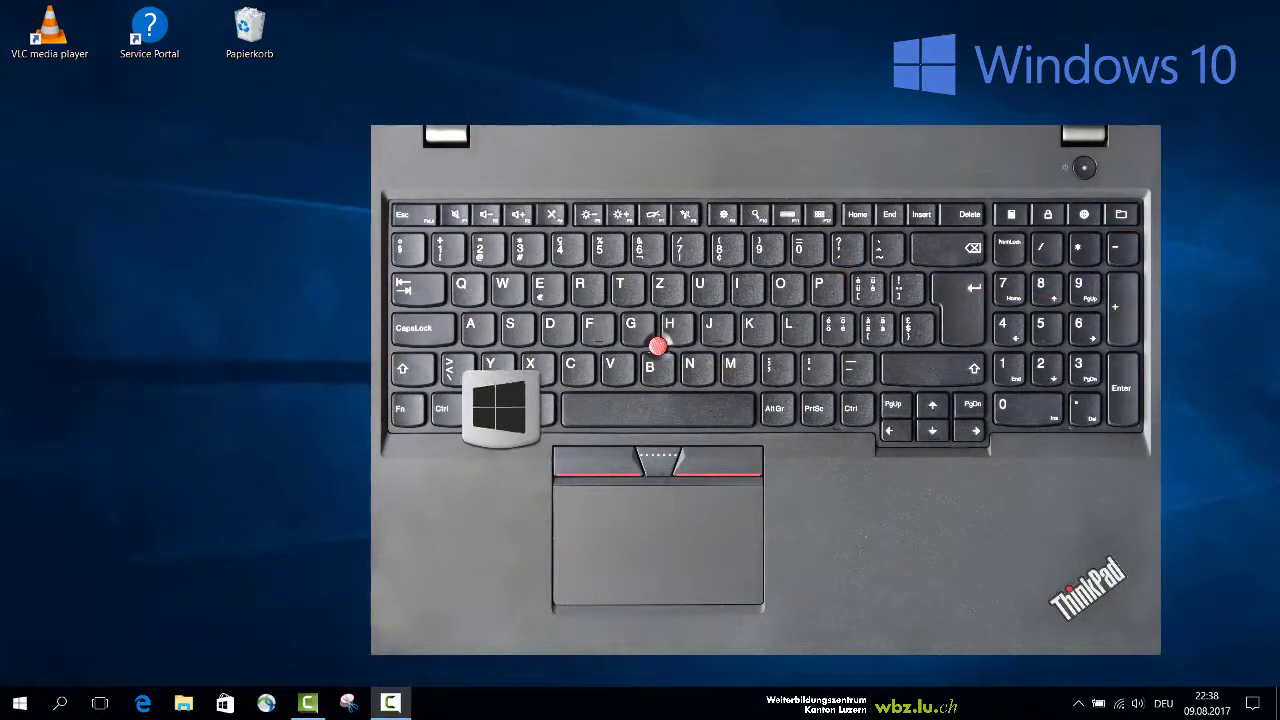
Open the Start menu and close it again, twice.
key("super")
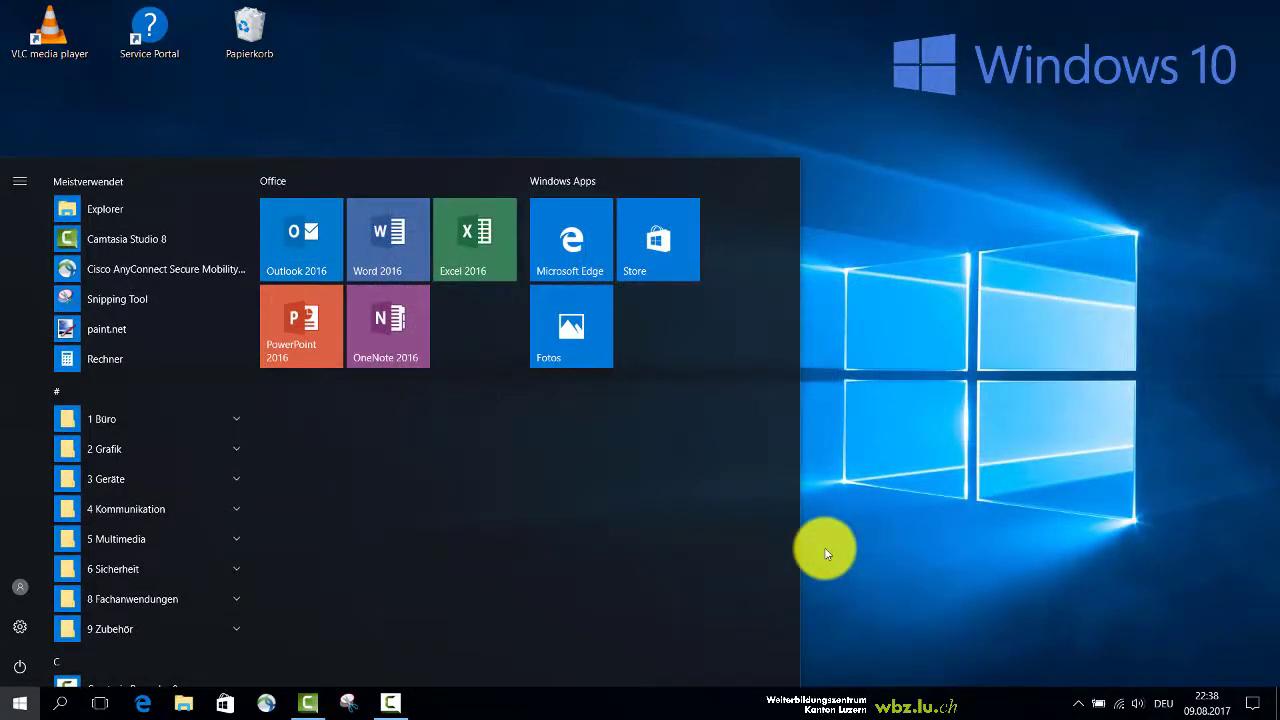
key("super")
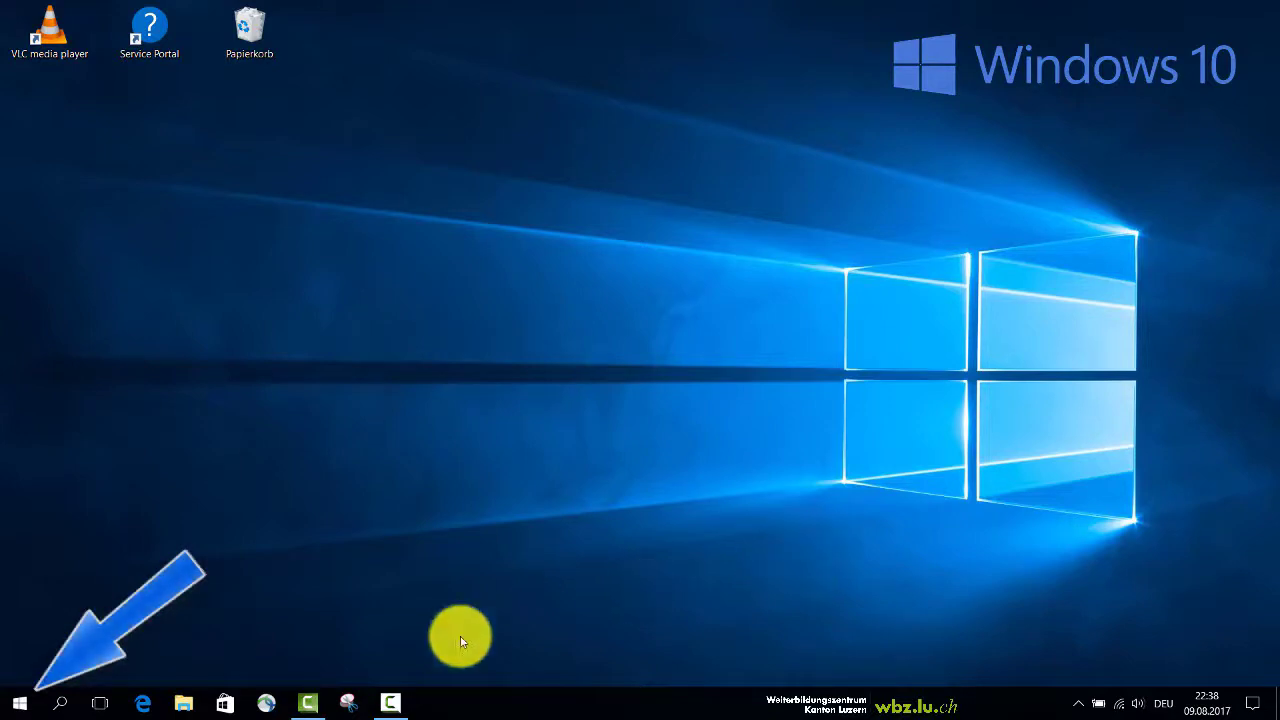
left_click(18, 708)
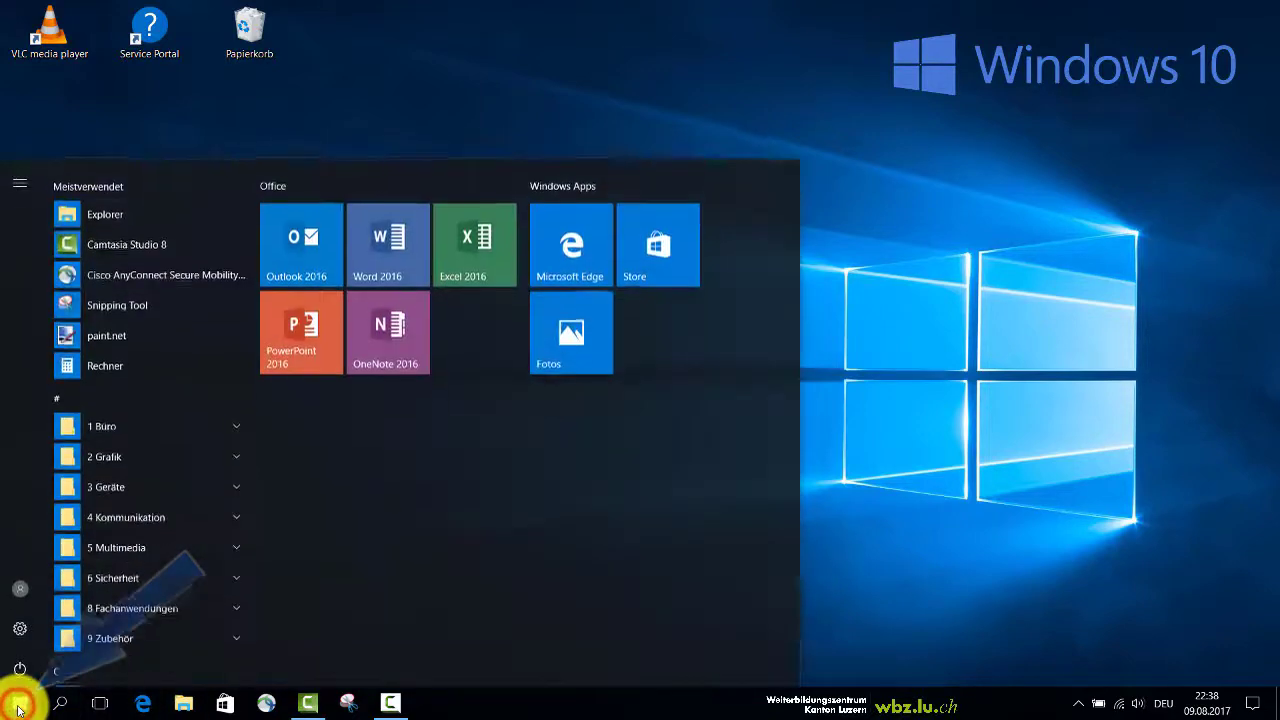
left_click(18, 708)
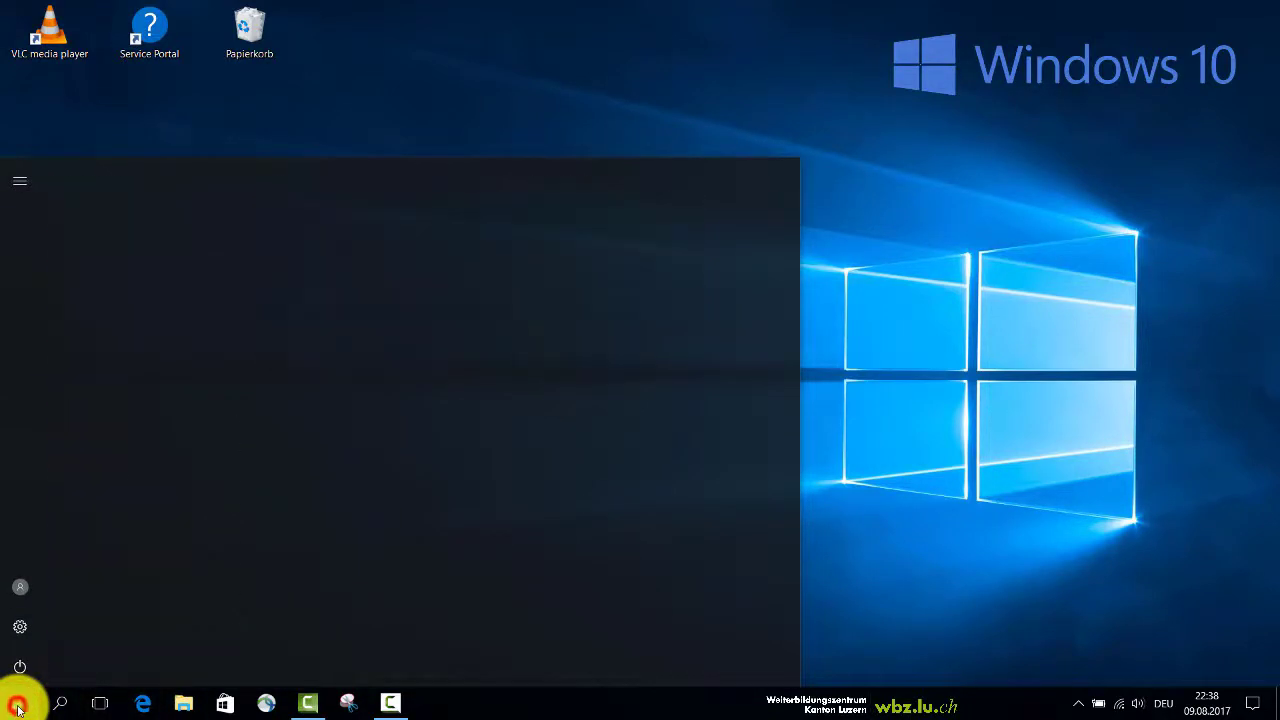
Open the Start menu and expand the 2 Grafik folder in the app list.
left_click(18, 708)
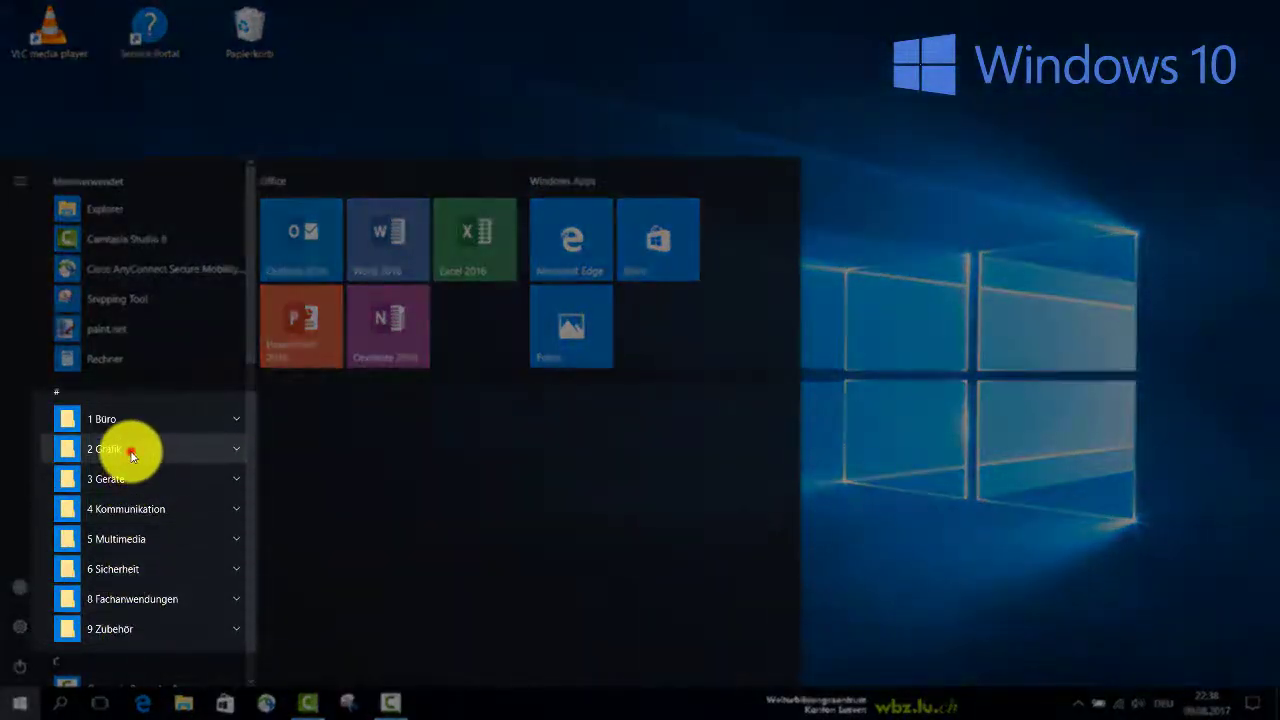
left_click(131, 451)
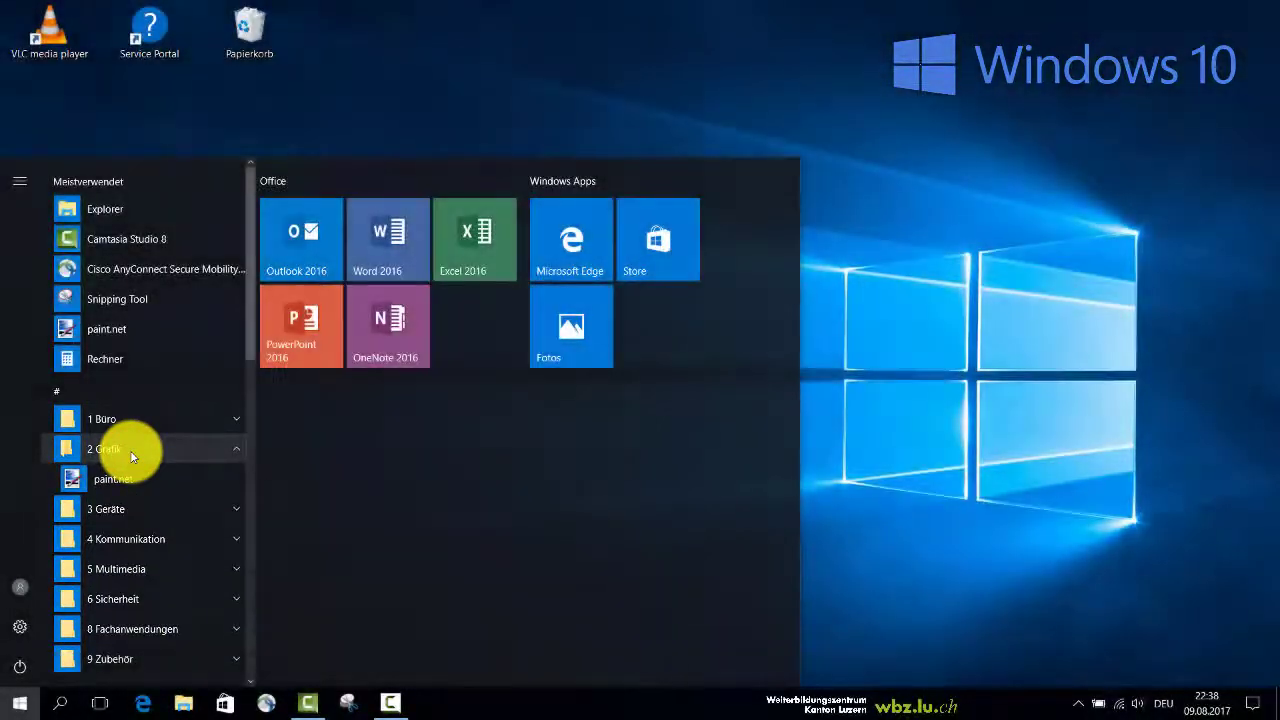
Browse the Start menu's app list and jump to the programs under S through the alphabetical index.
scroll(130, 453, "down", 3)
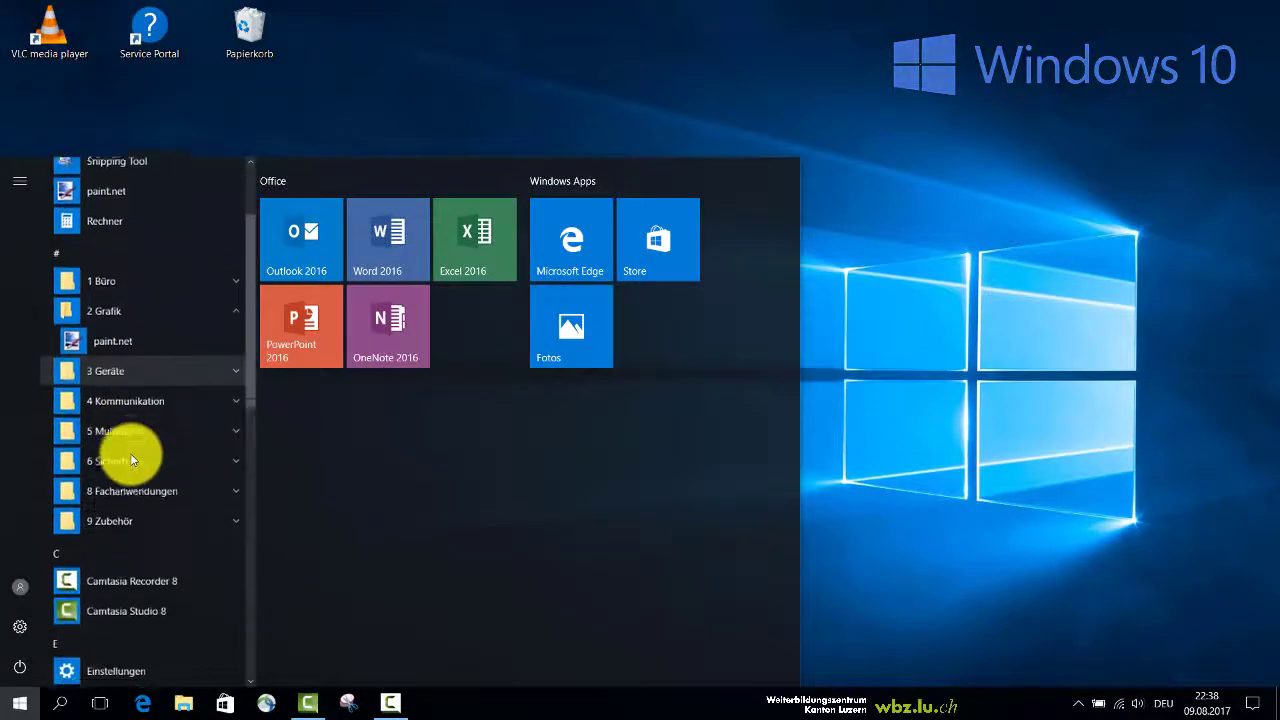
scroll(99, 511, "down", 4)
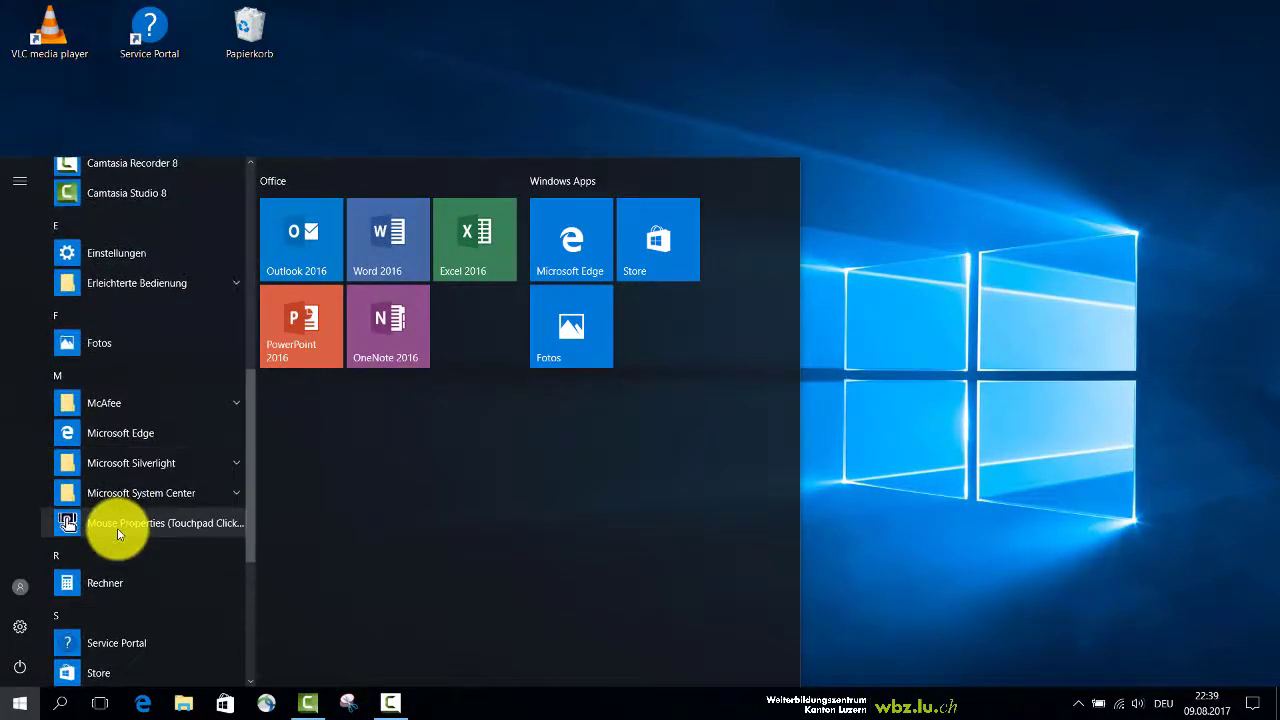
left_click(60, 377)
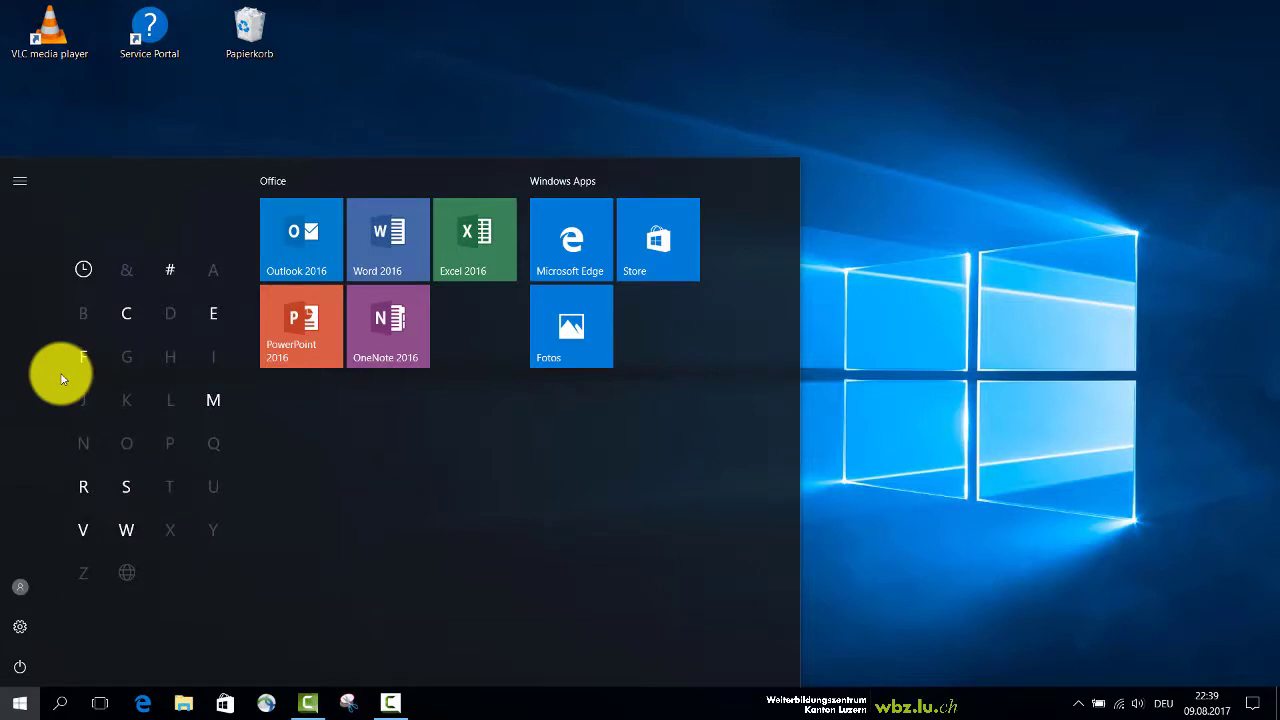
left_click(130, 486)
Launch paint.net from the 2 Grafik folder in the Start menu and close the program again.
scroll(130, 486, "up", 10)
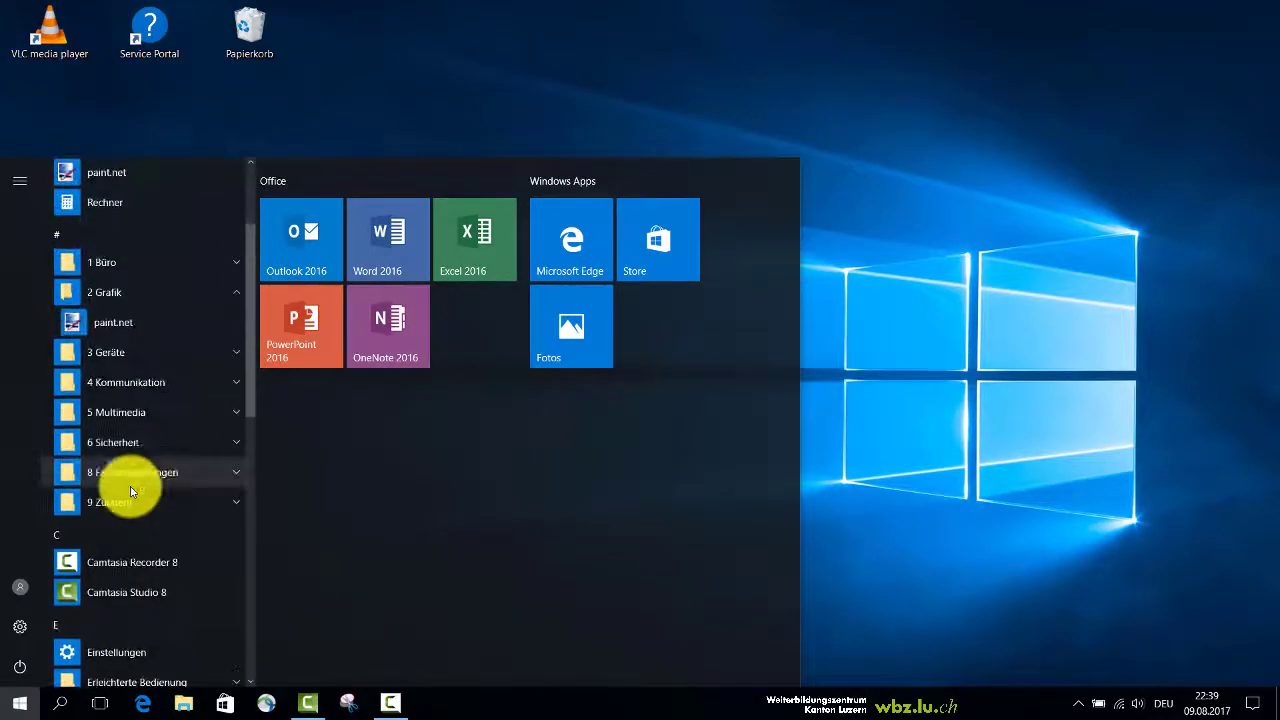
left_click(116, 325)
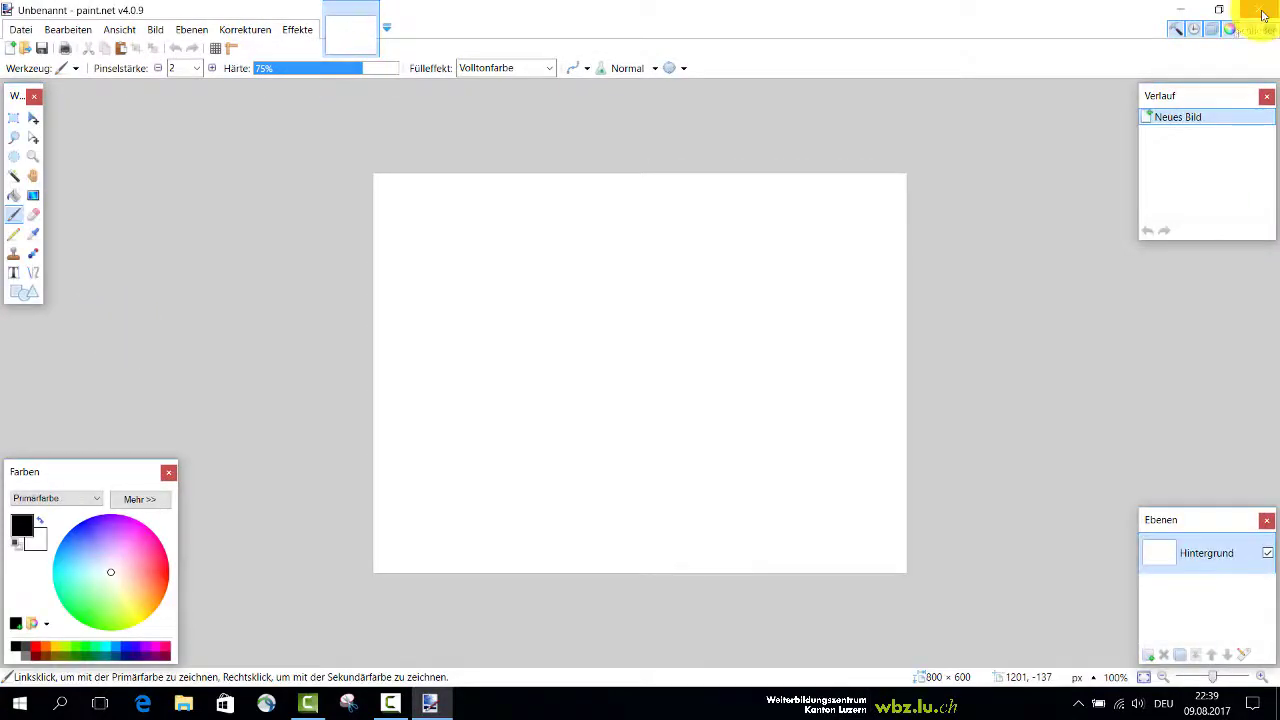
left_click(1263, 12)
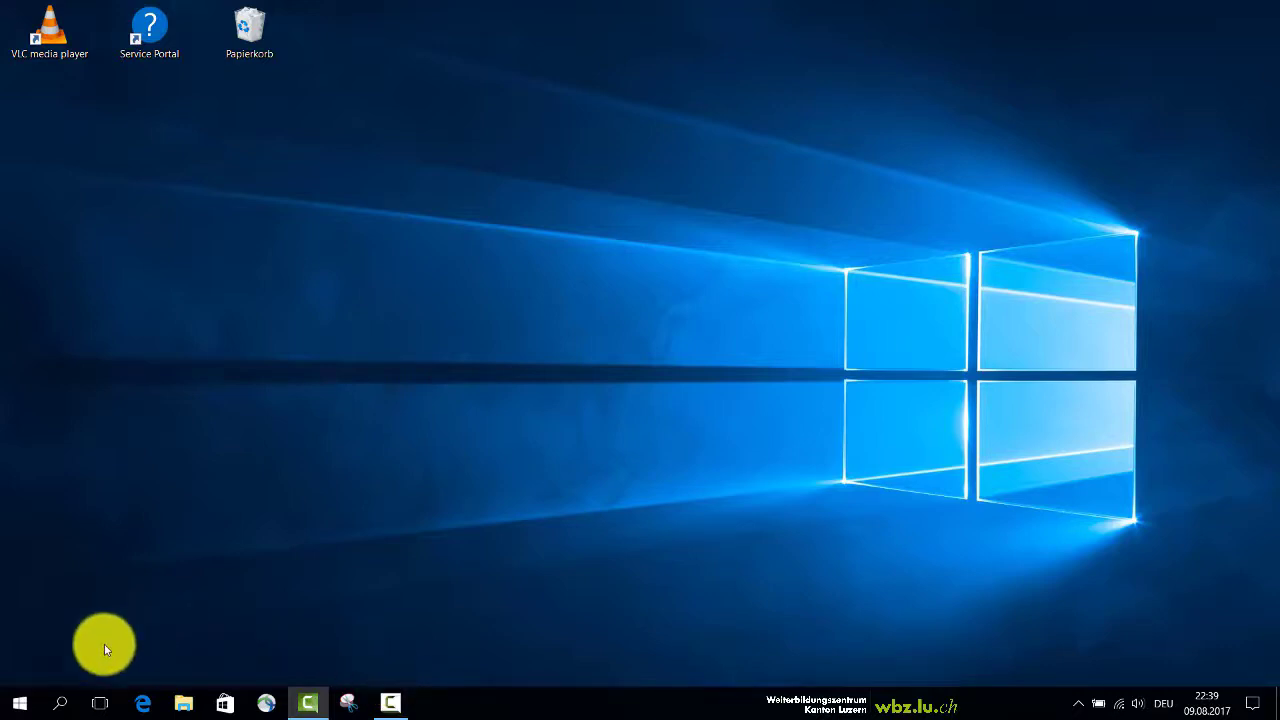
Pin paint.net from the Start menu's 2 Grafik folder to the taskbar.
left_click(17, 705)
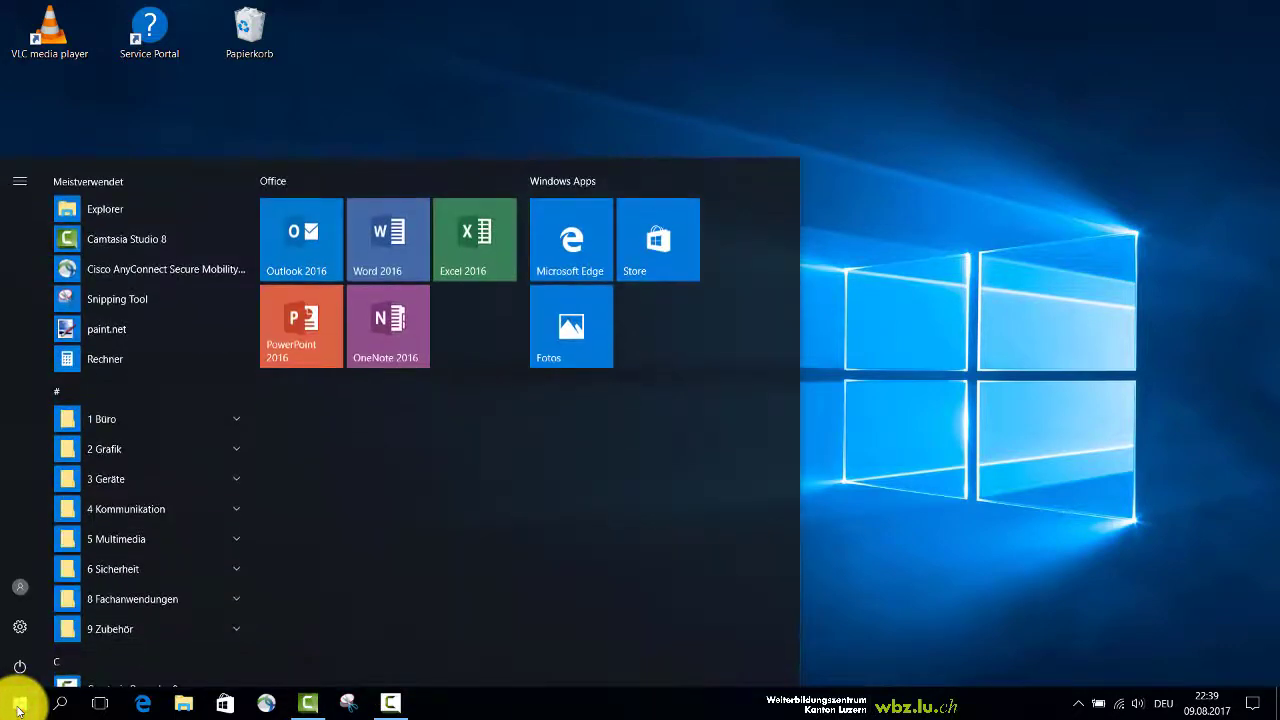
left_click(107, 449)
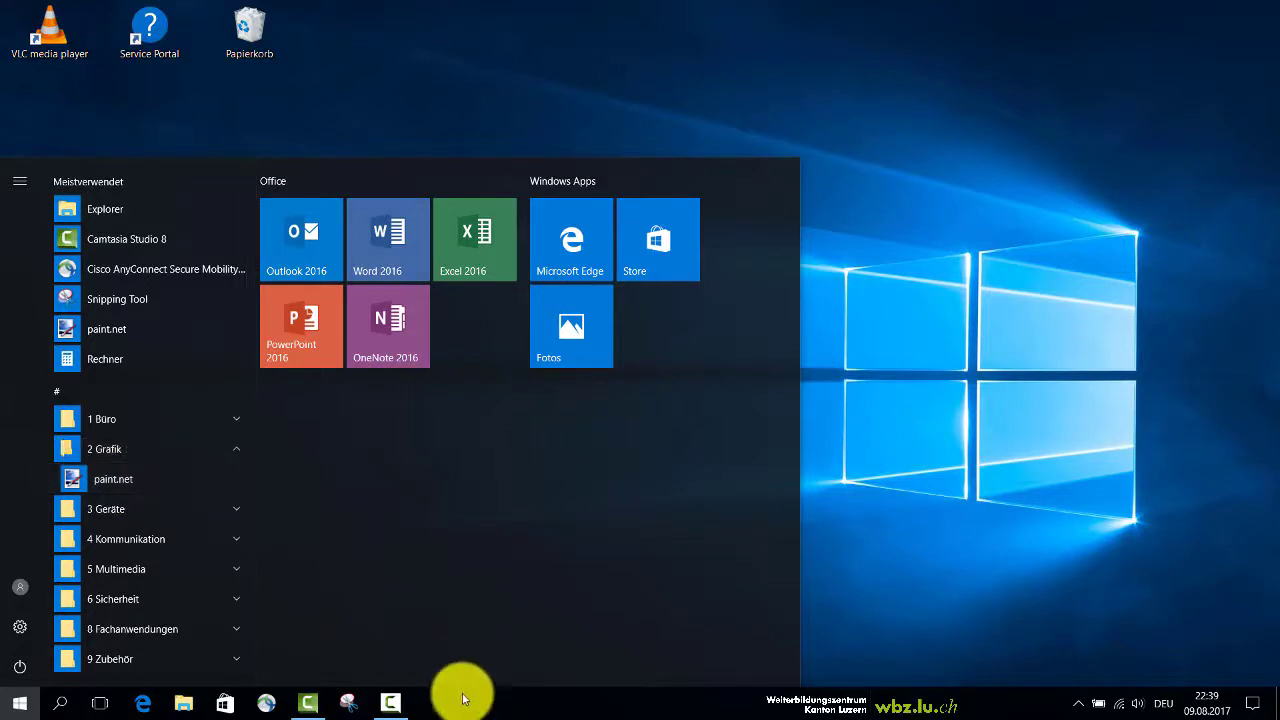
right_click(151, 484)
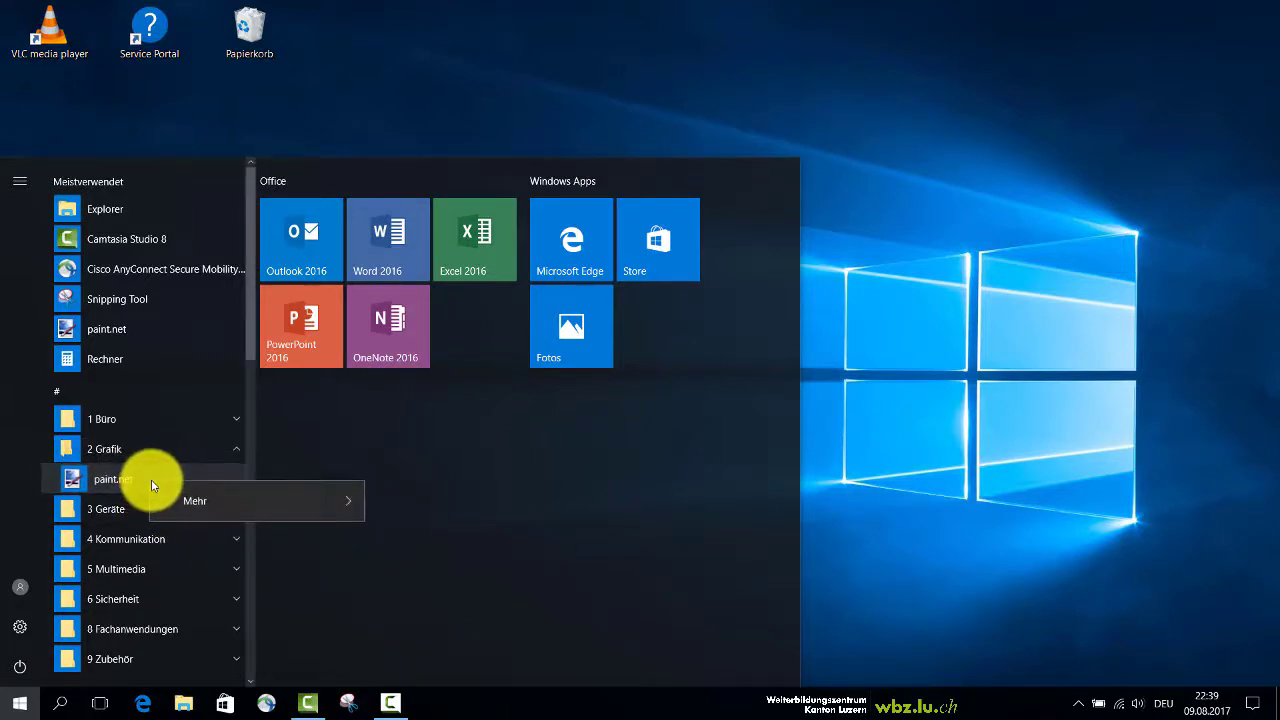
mouse_move(194, 501)
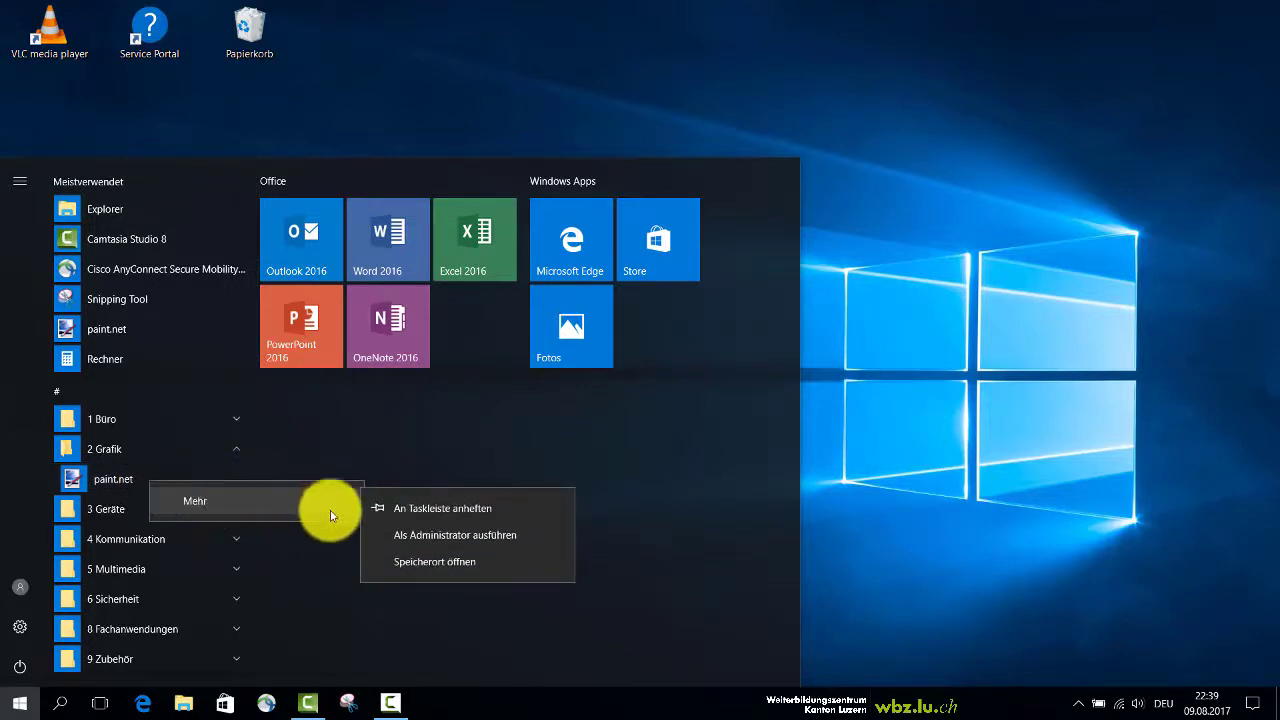
left_click(386, 512)
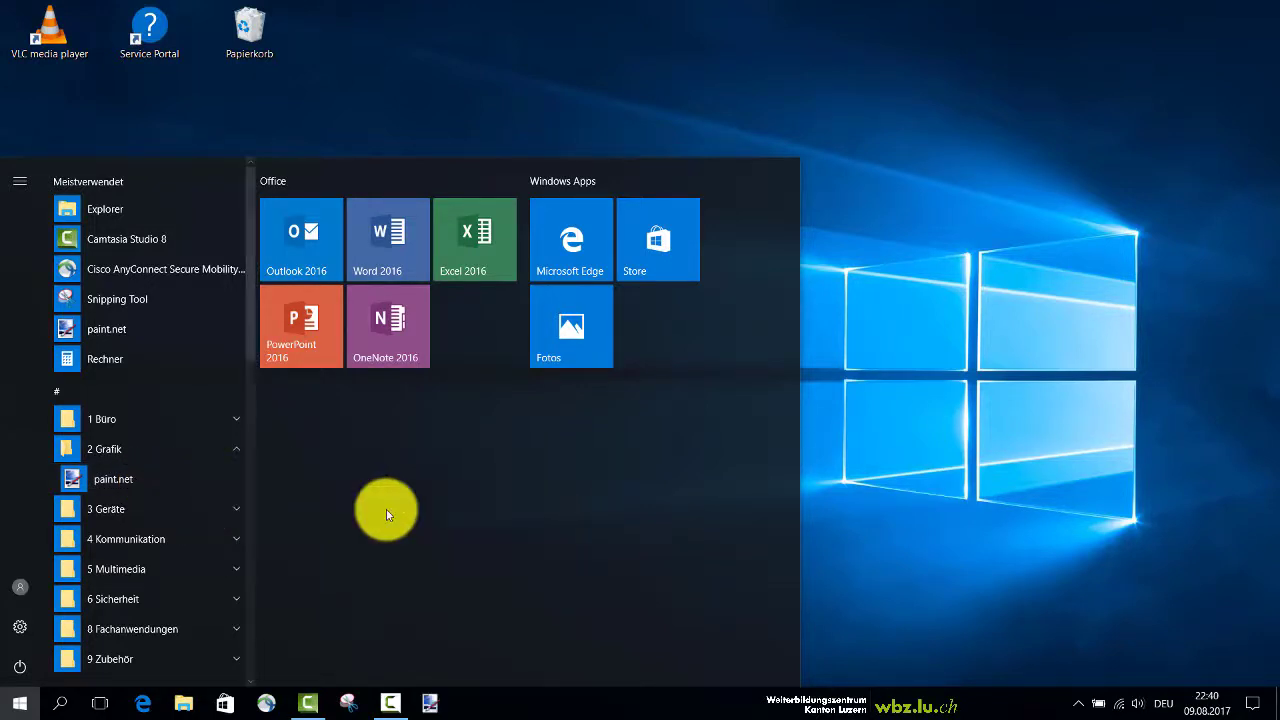
Launch paint.net from its pinned taskbar shortcut and close it again.
left_click(437, 703)
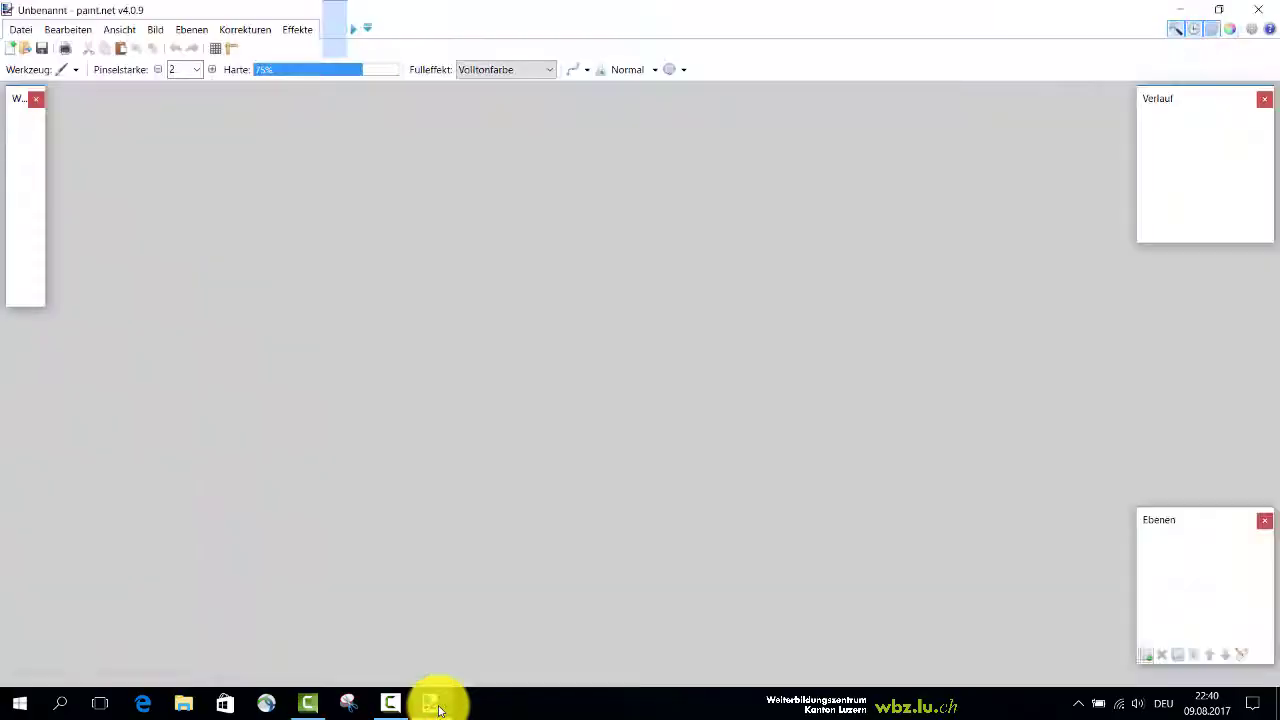
left_click(1259, 12)
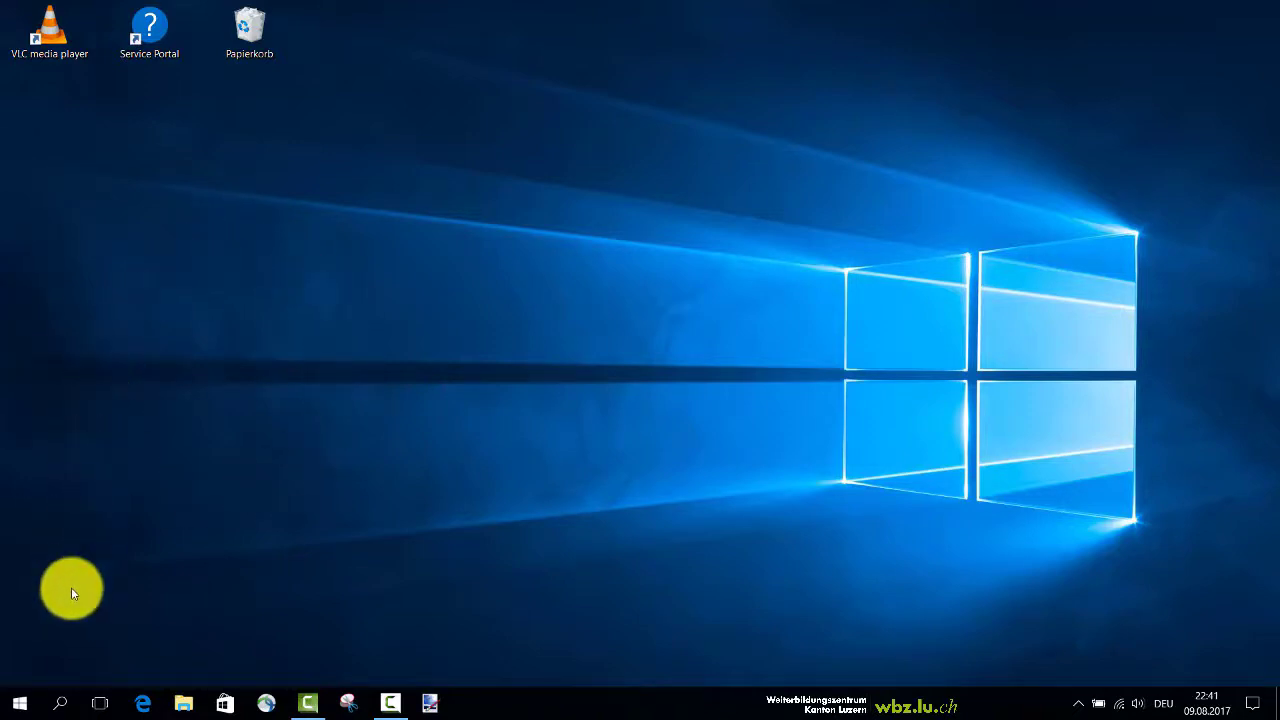
Open the file location of the paint.net entry in the Start menu's 2 Grafik folder.
left_click(22, 705)
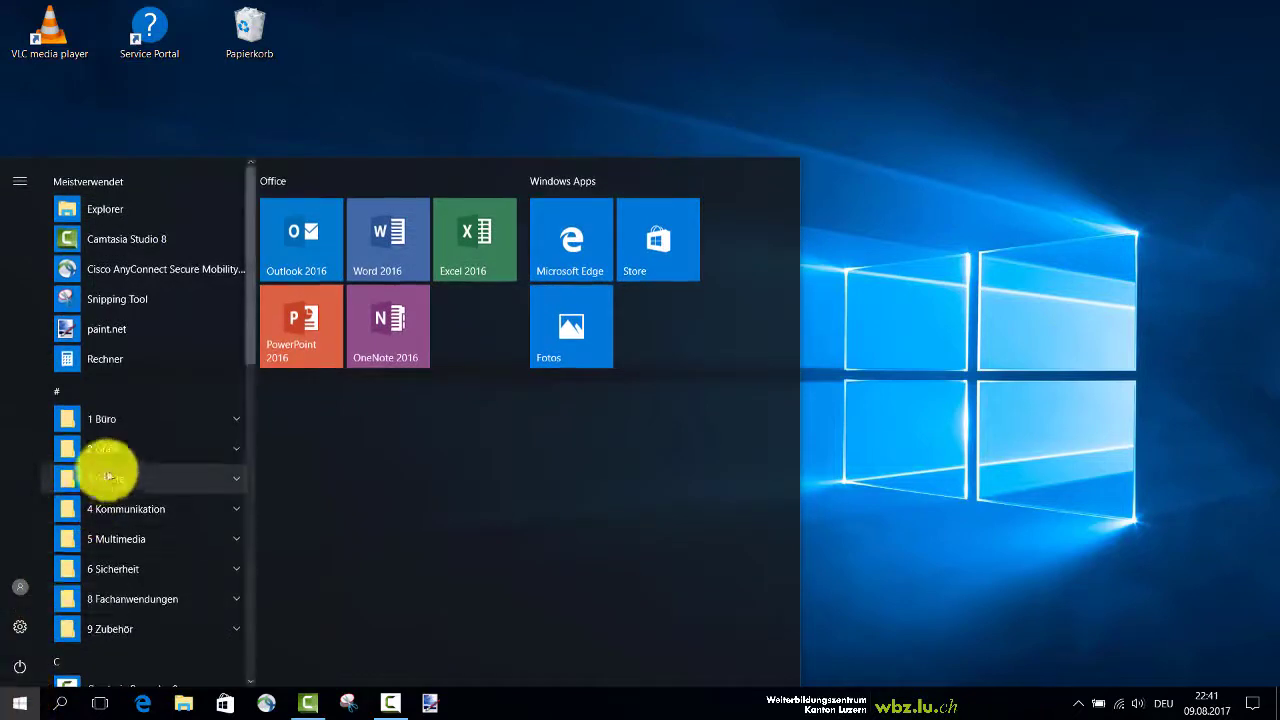
left_click(112, 450)
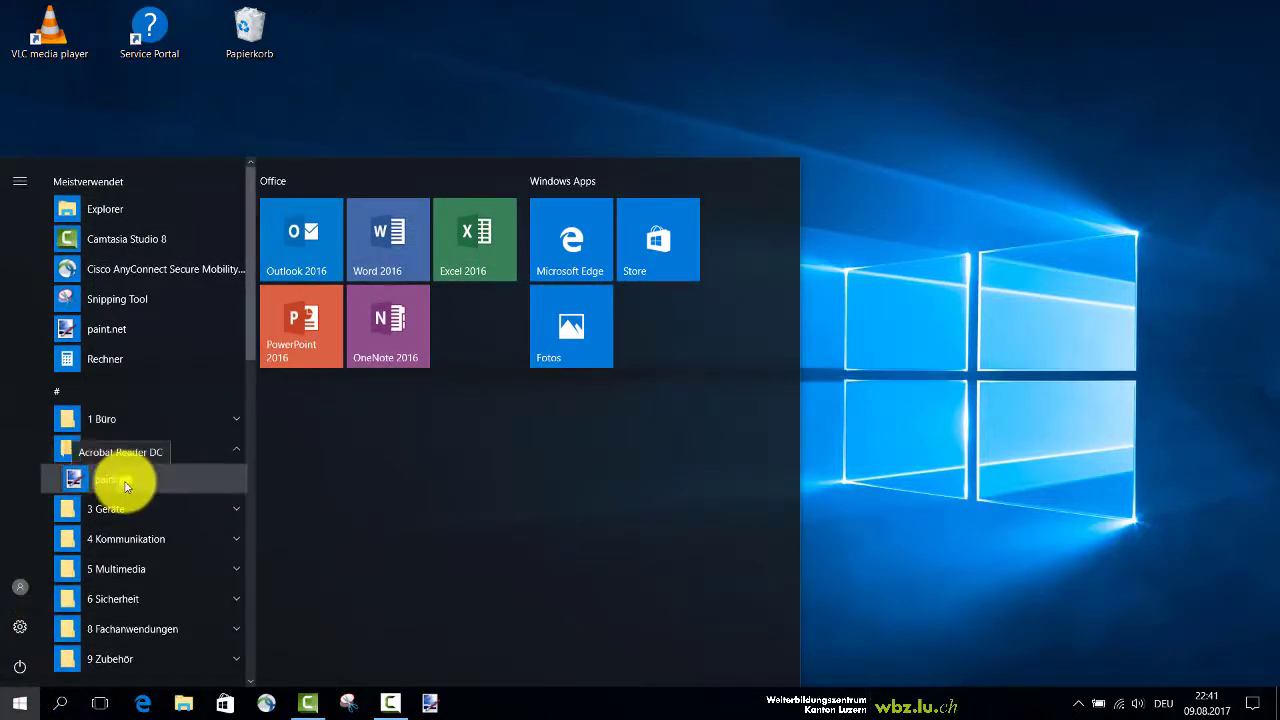
right_click(125, 487)
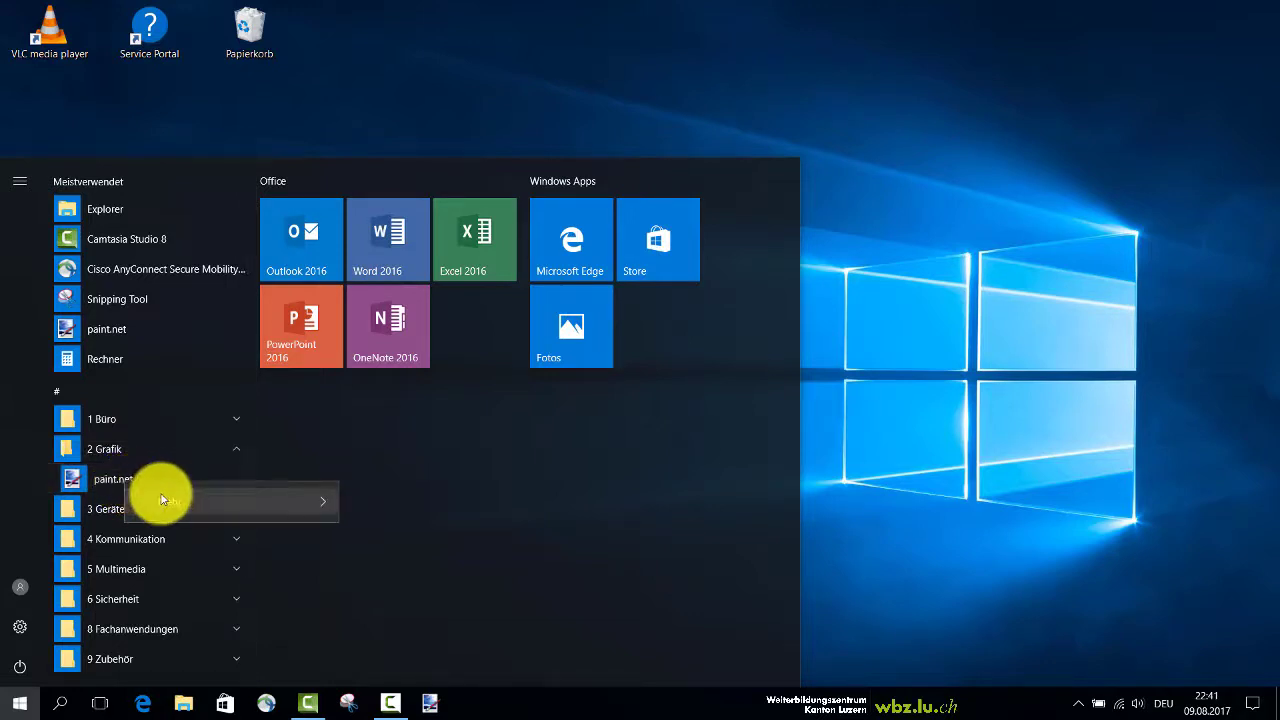
mouse_move(163, 500)
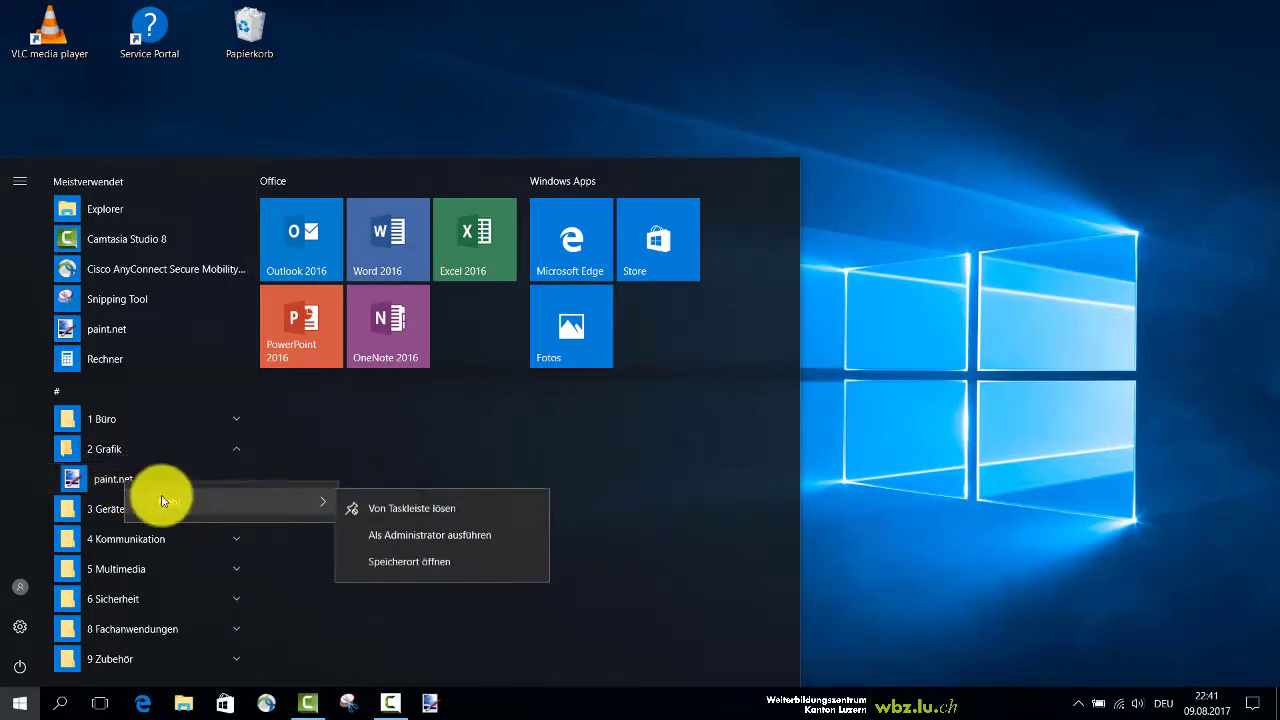
left_click(400, 564)
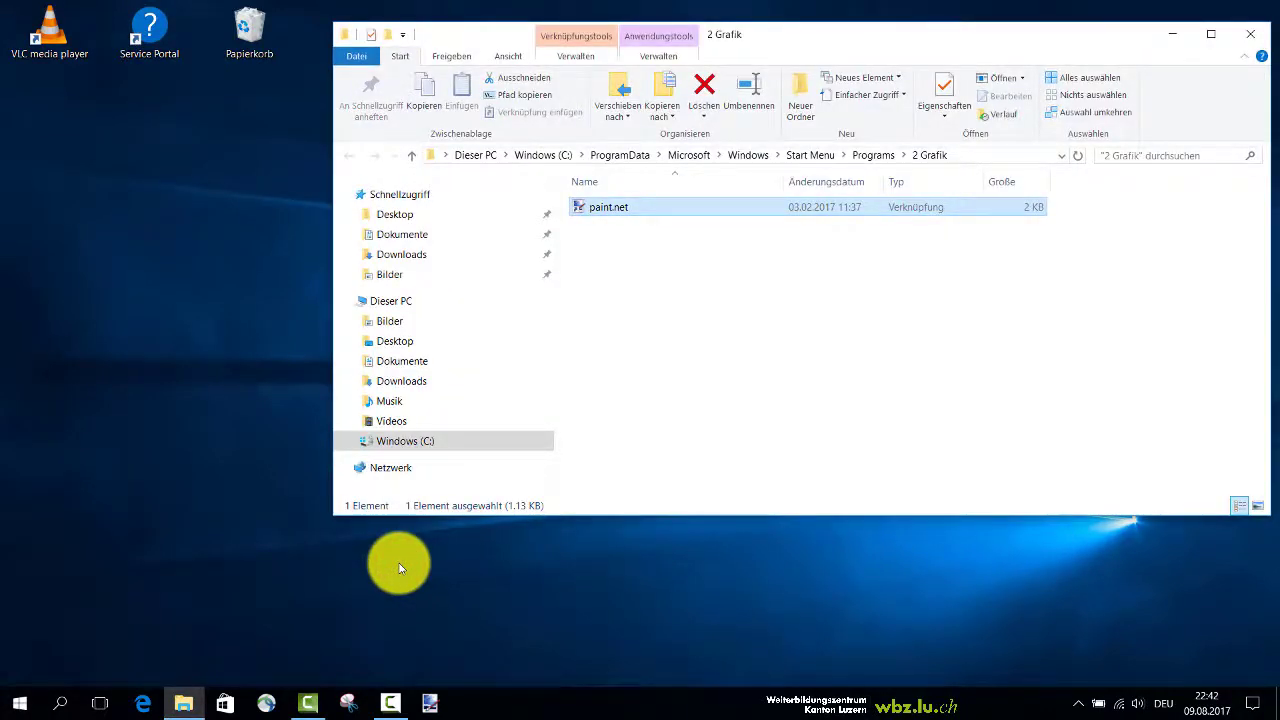
Send the paint.net link from the 2 Grafik folder to the desktop as a shortcut.
right_click(601, 208)
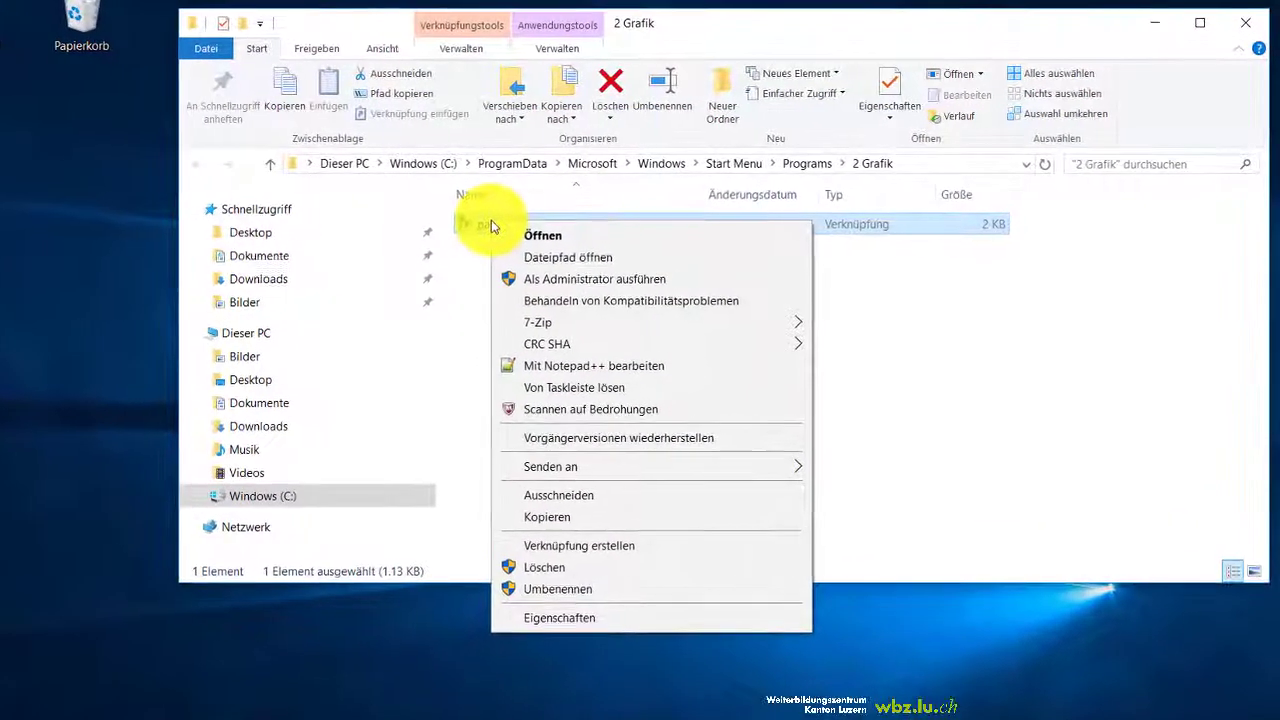
mouse_move(577, 465)
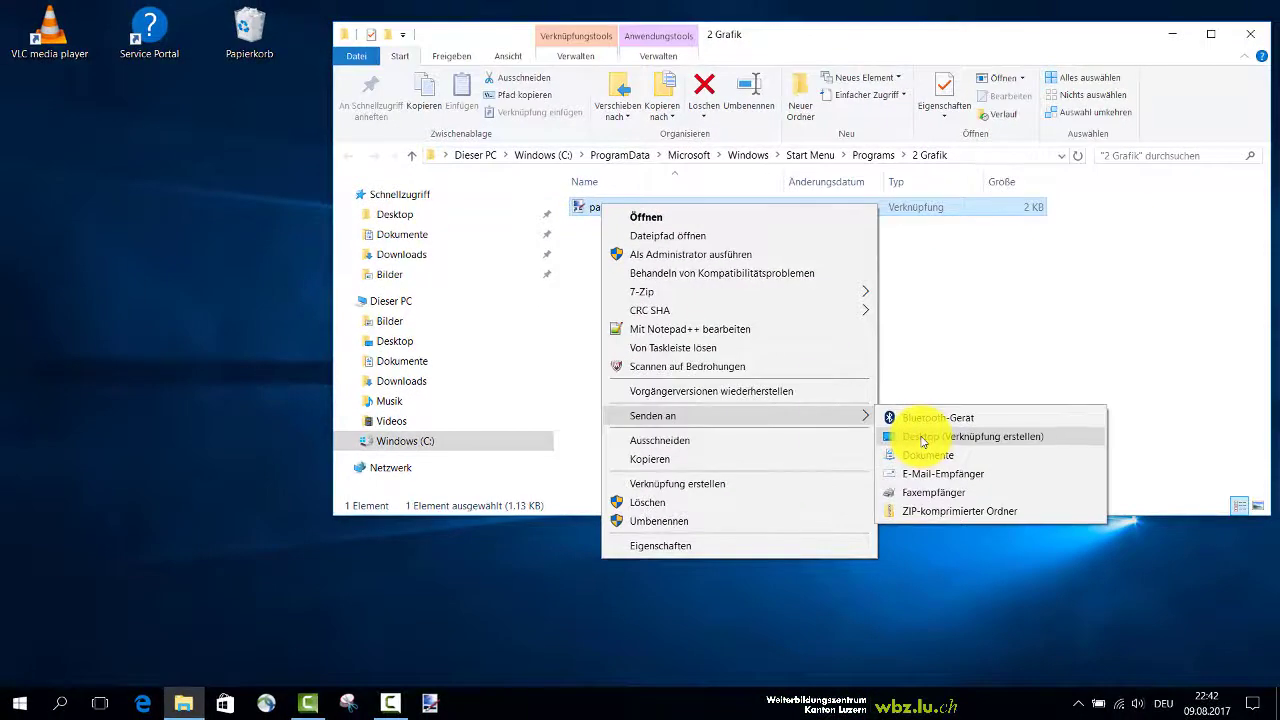
left_click(922, 437)
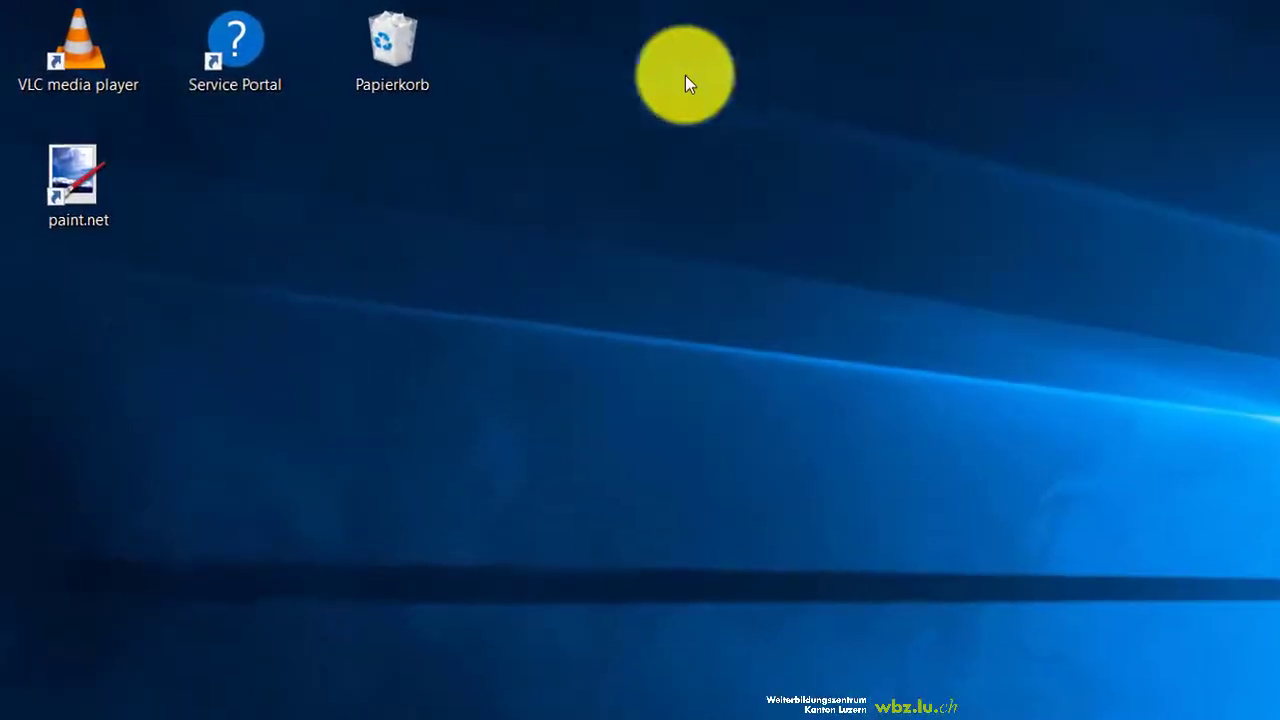
Launch paint.net from its desktop shortcut.
left_click(22, 177)
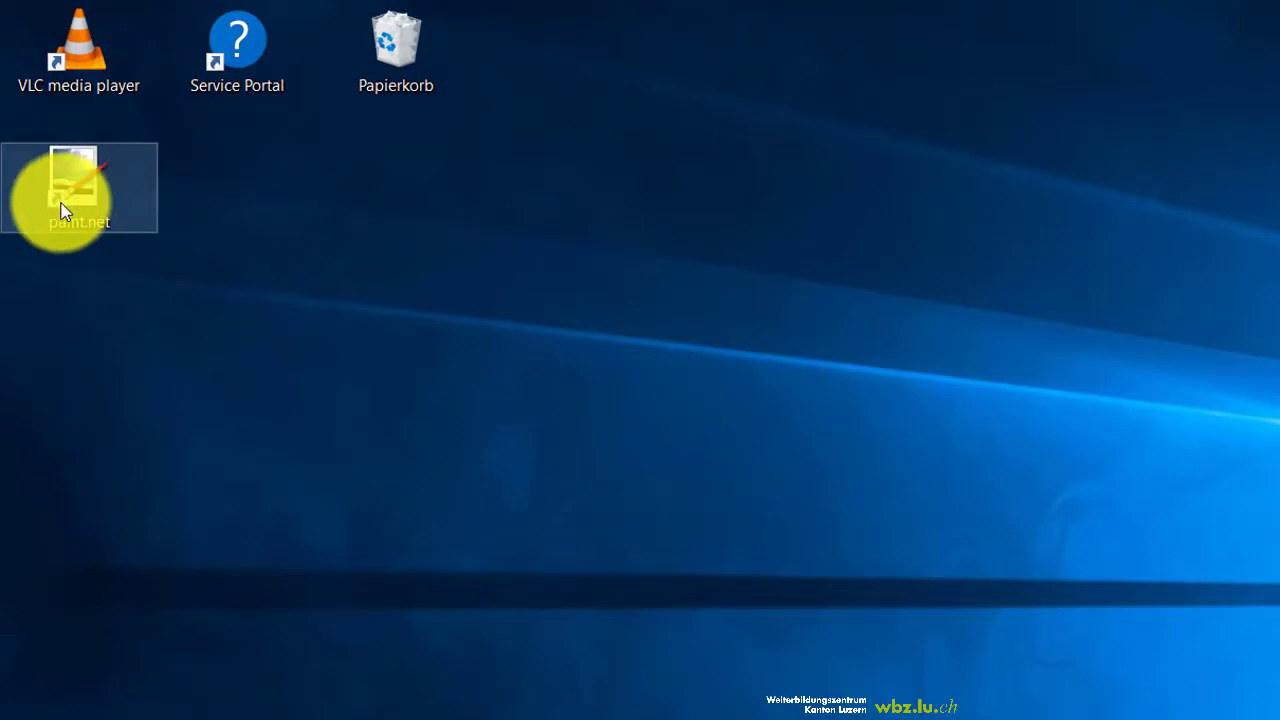
double_click(65, 214)
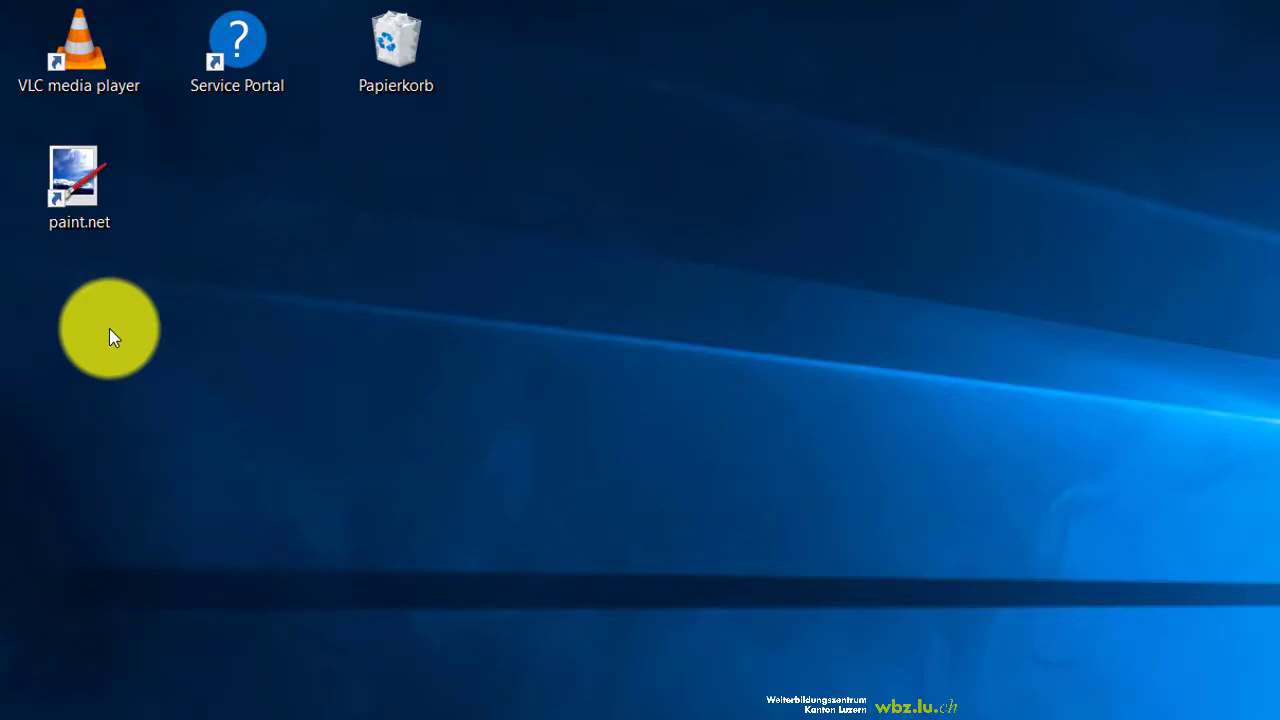
Delete the paint.net shortcut from the desktop.
right_click(75, 182)
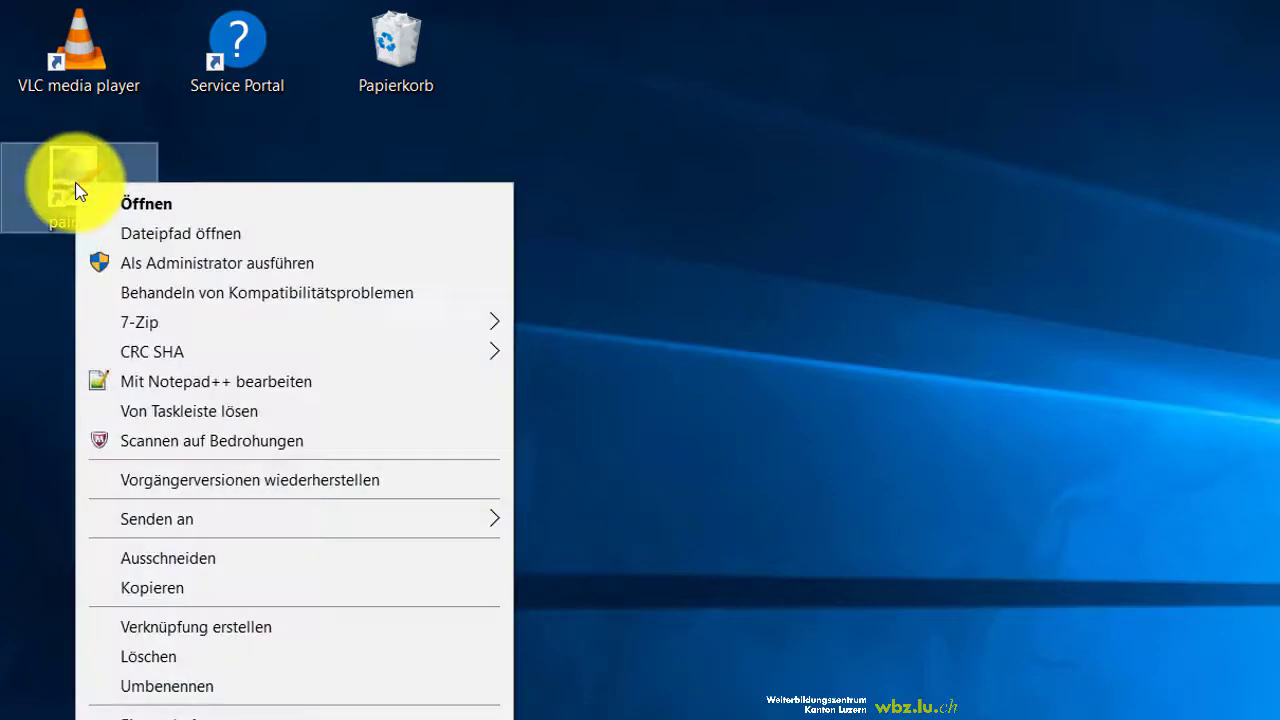
left_click(195, 657)
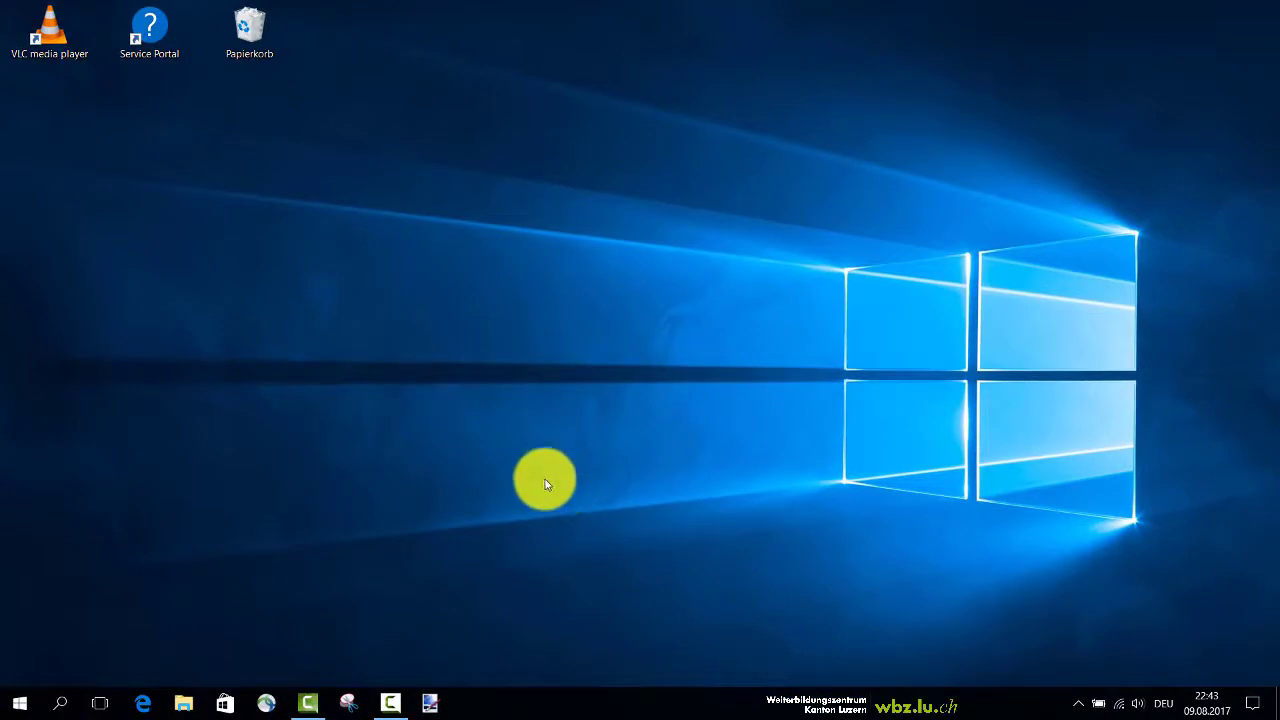
Reopen the Start menu, view the additional options of the OneNote 2016 tile, and dismiss them.
left_click(18, 705)
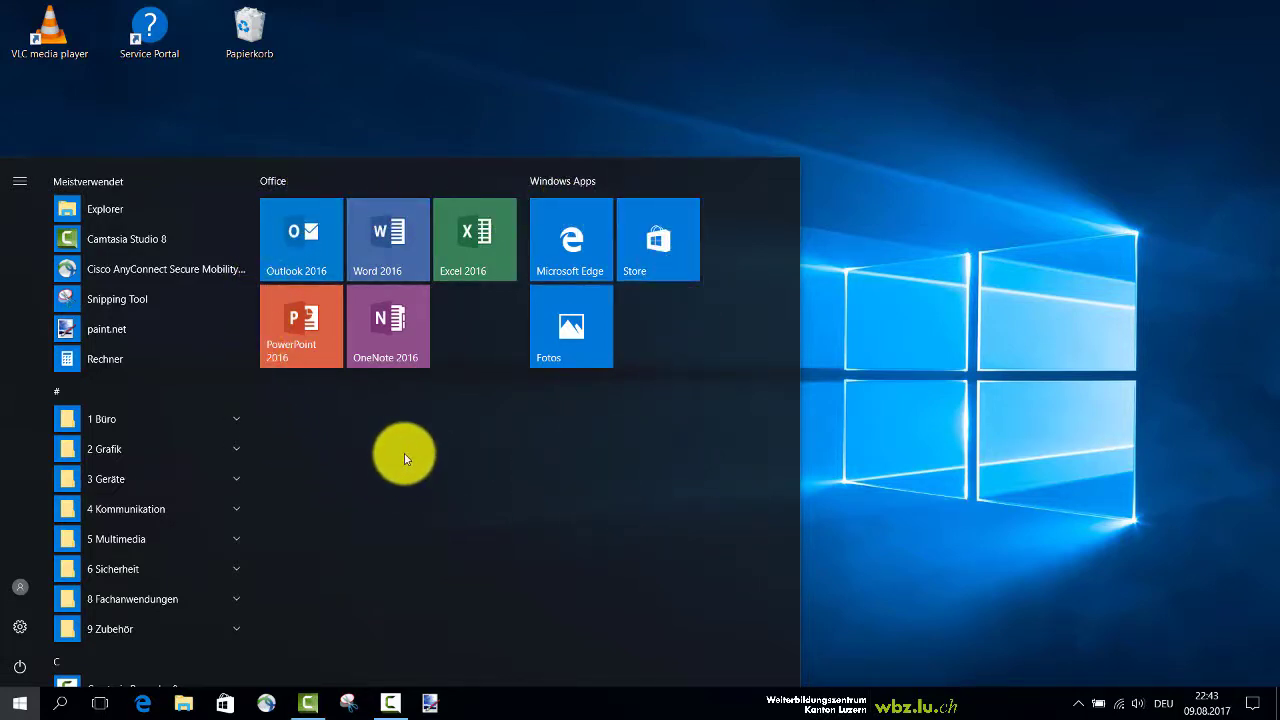
left_click(400, 333)
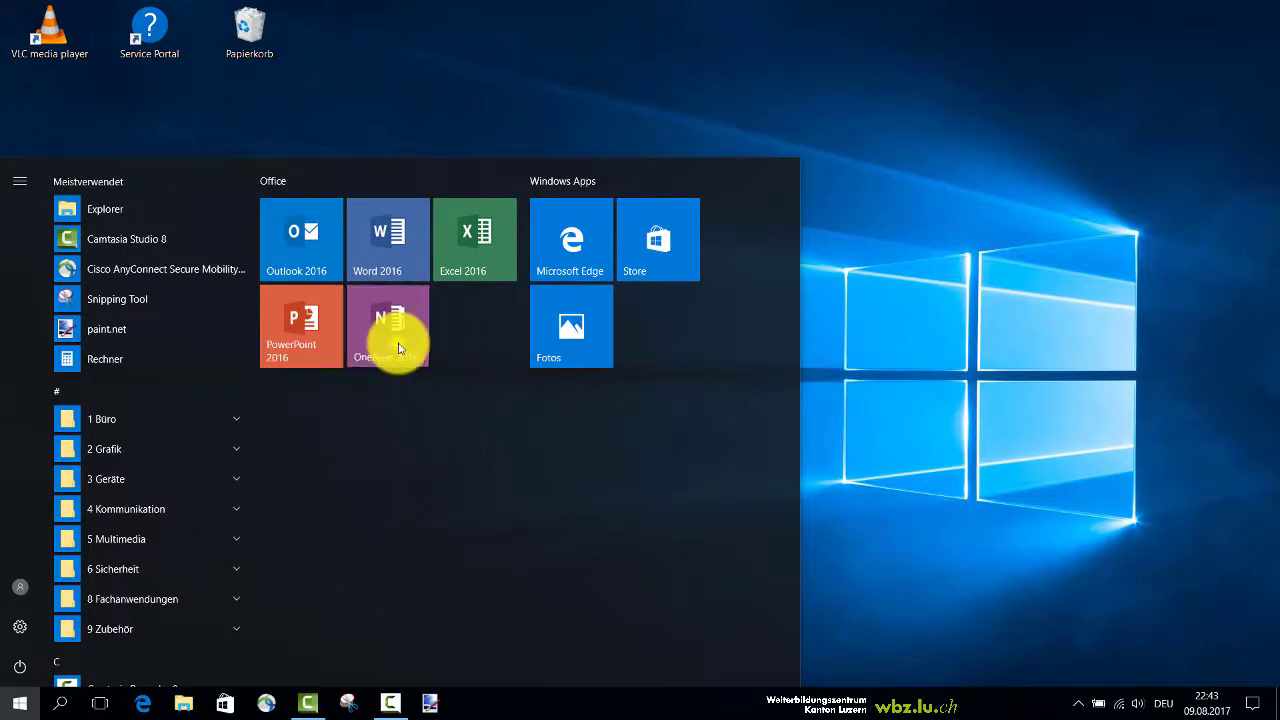
mouse_move(419, 363)
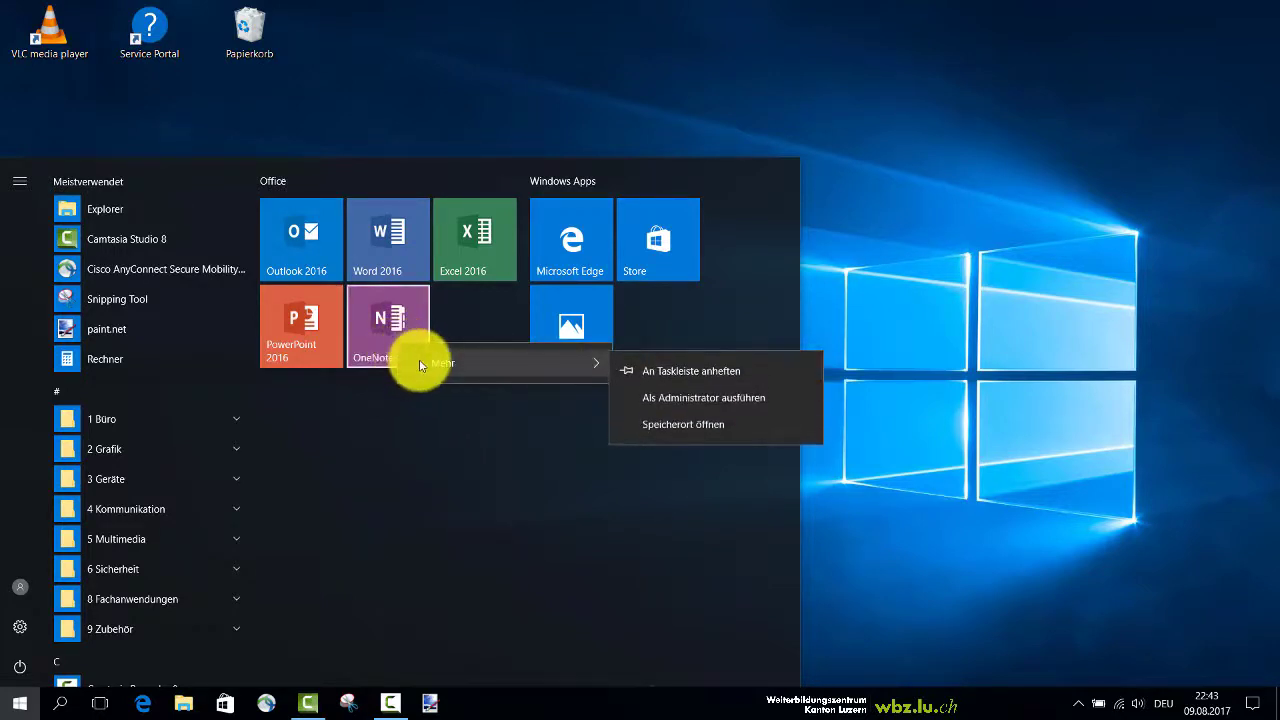
left_click(434, 445)
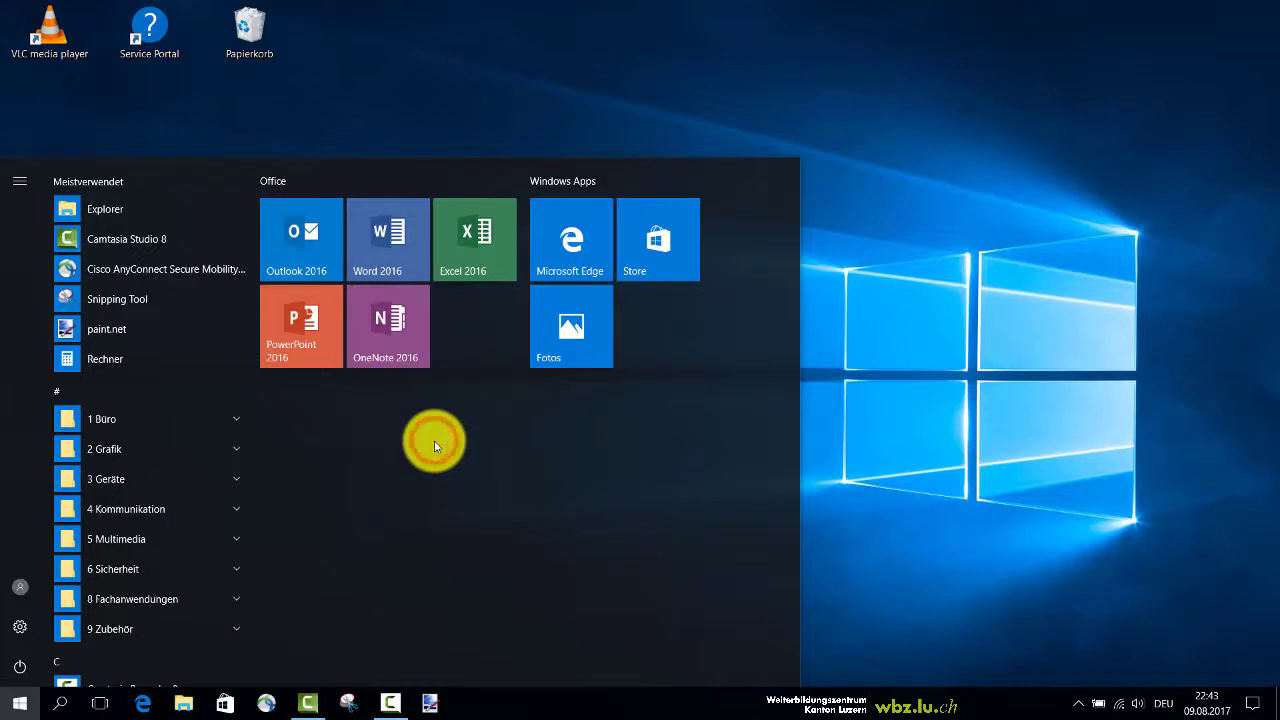